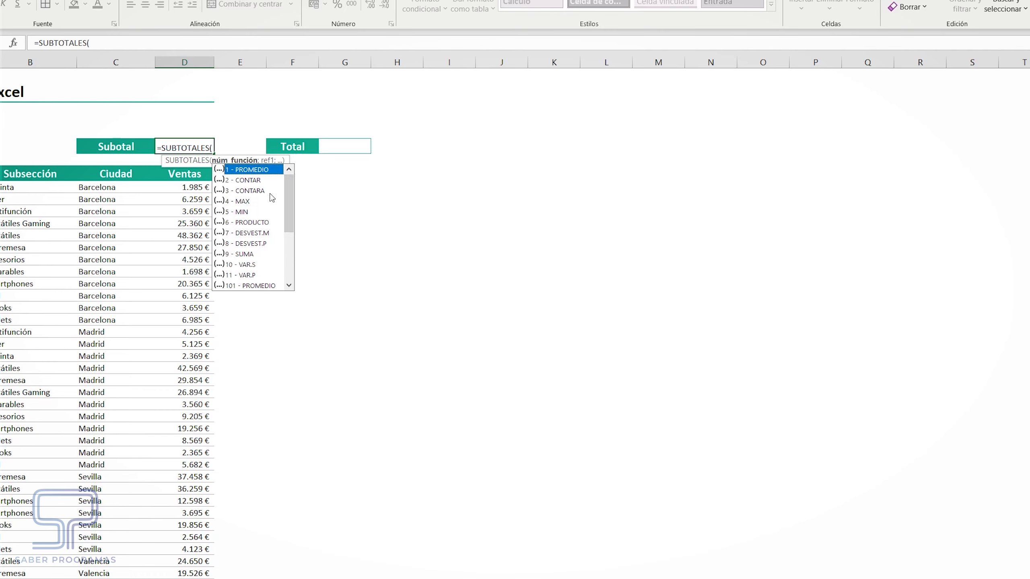
Step: Complete the SUBTOTALES formula in D6 with function 9 (SUMA) over the sales range D9:D46
click(241, 257)
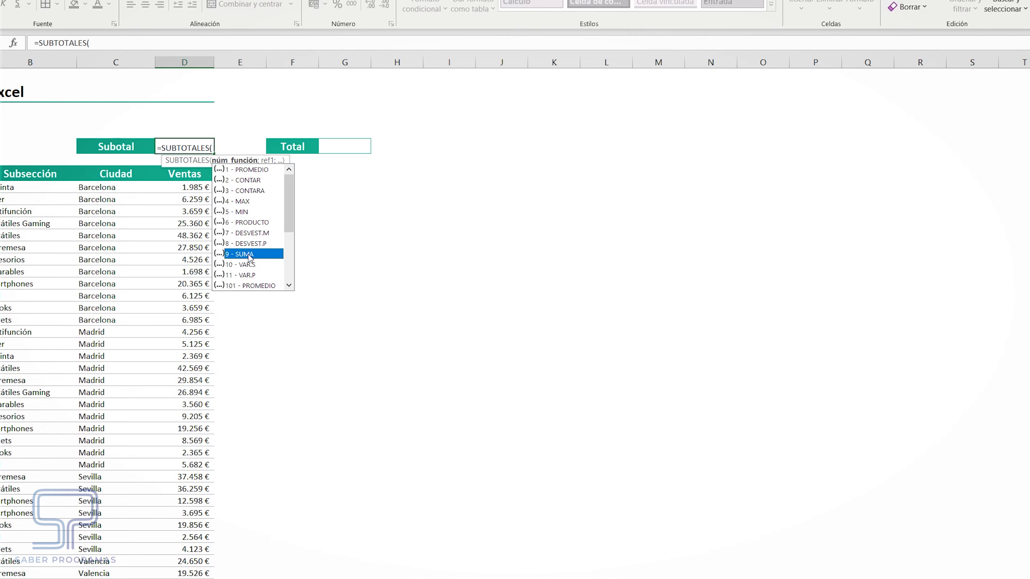
double_click(250, 254)
text(;)
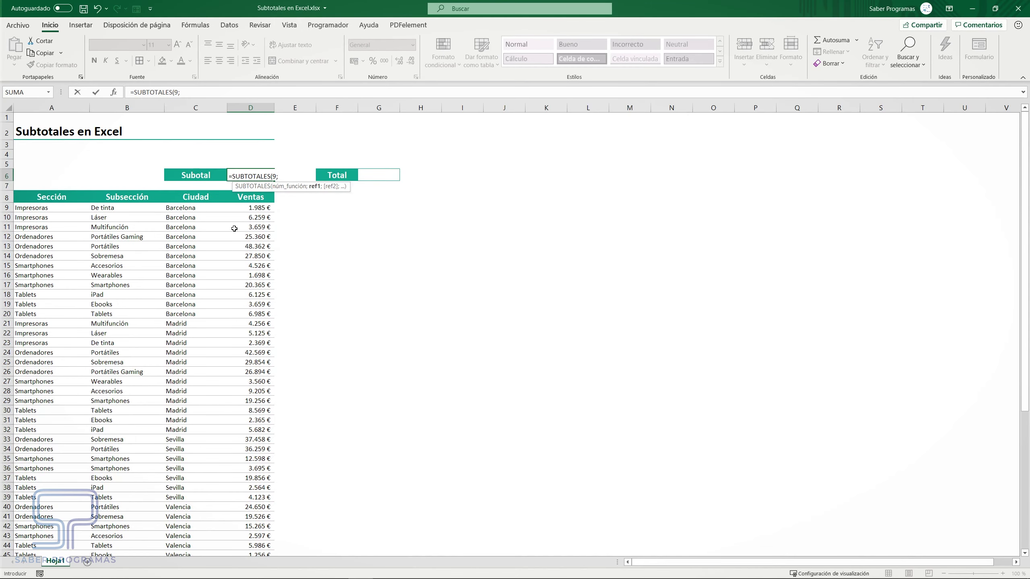
click(250, 209)
scroll(262, 181, down, 1)
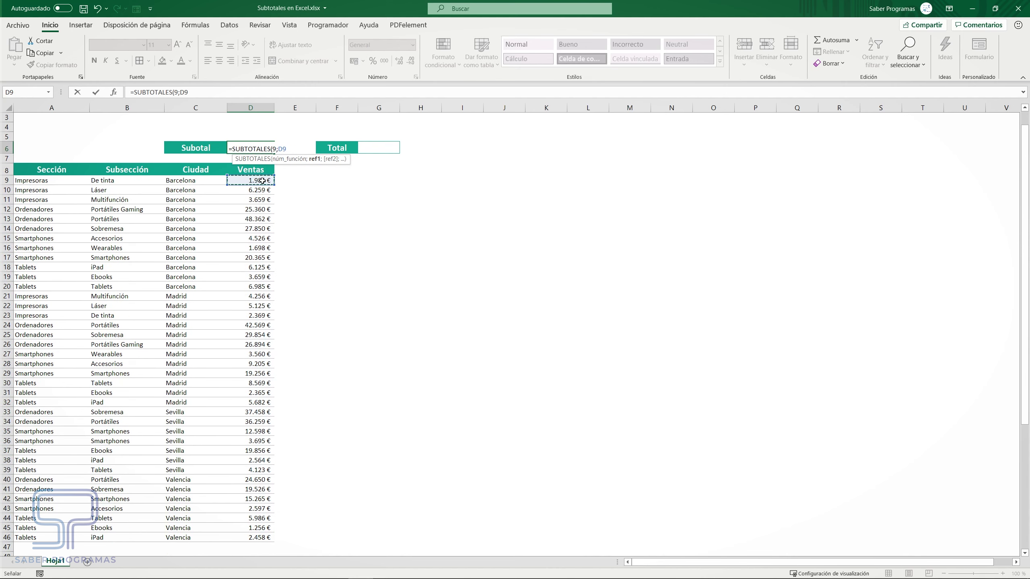
key(ctrl+shift+Down)
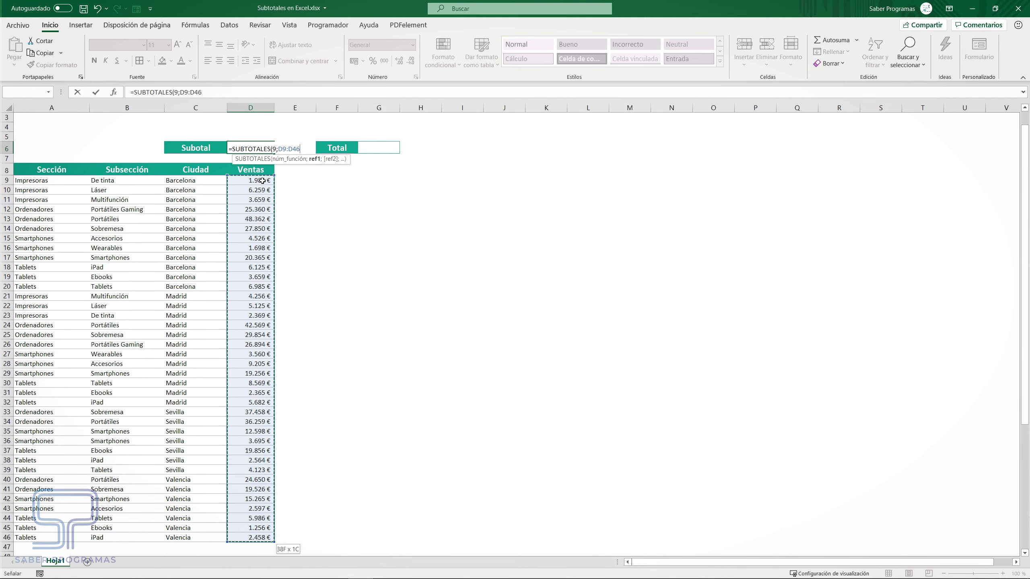
text())
key(Return)
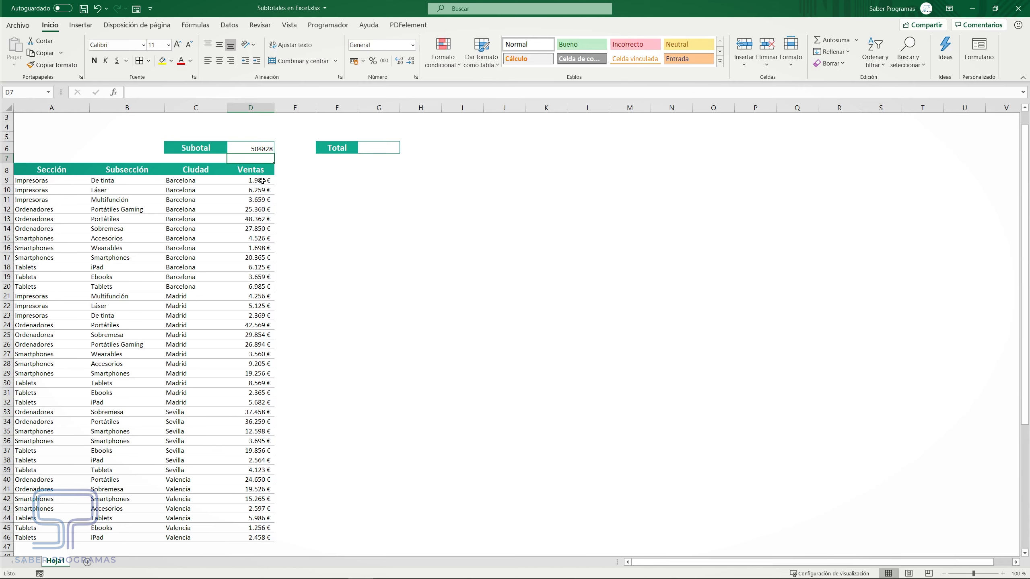
Step: Apply the euro accounting number format to the subtotal result in D6
key(Up)
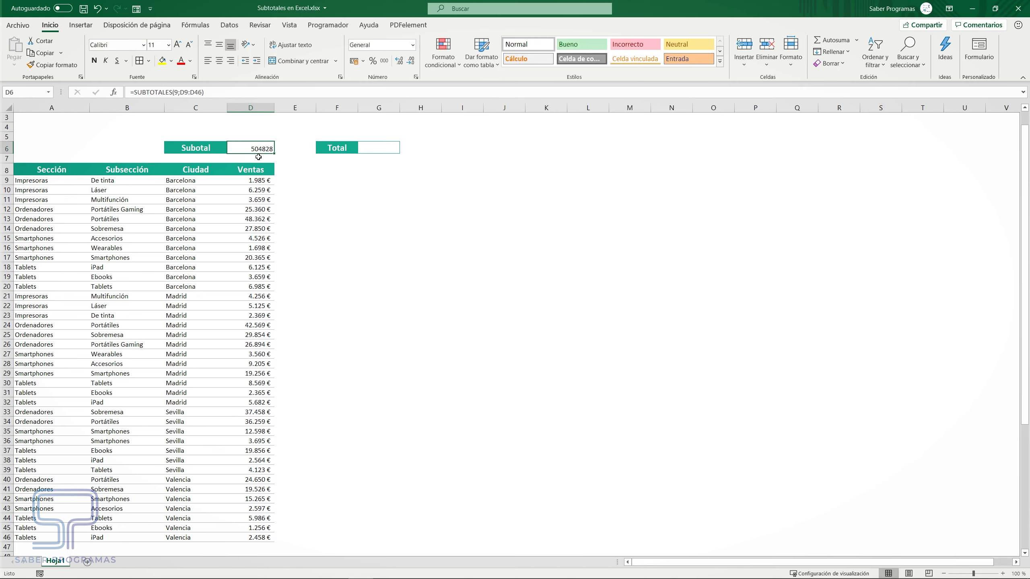
click(354, 61)
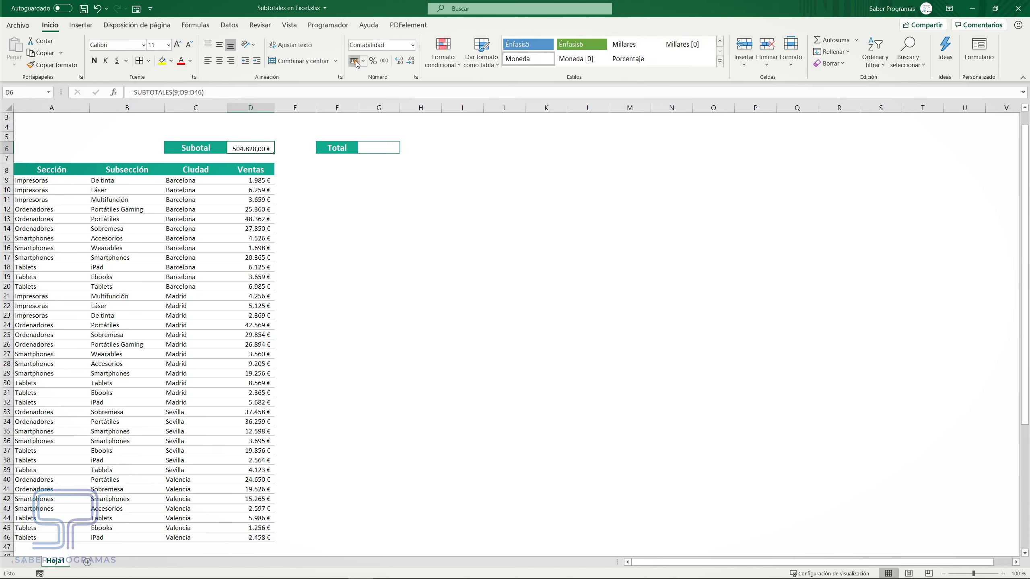
scroll(359, 239, up, 1)
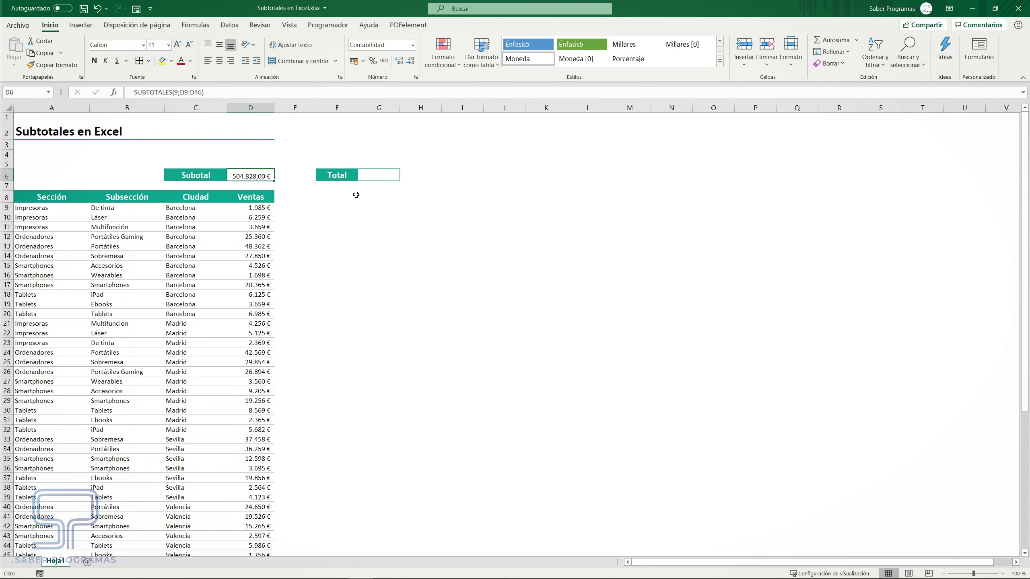
Step: Calculate the overall total in G6 with the SUMA function over the sales range D9:D46
click(367, 178)
text(=suma)
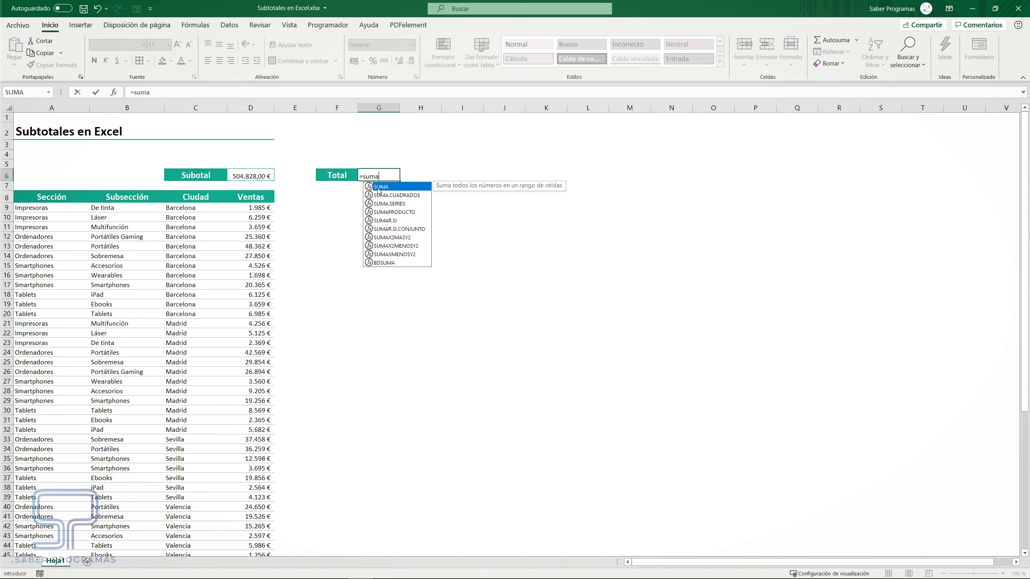
double_click(380, 188)
click(256, 206)
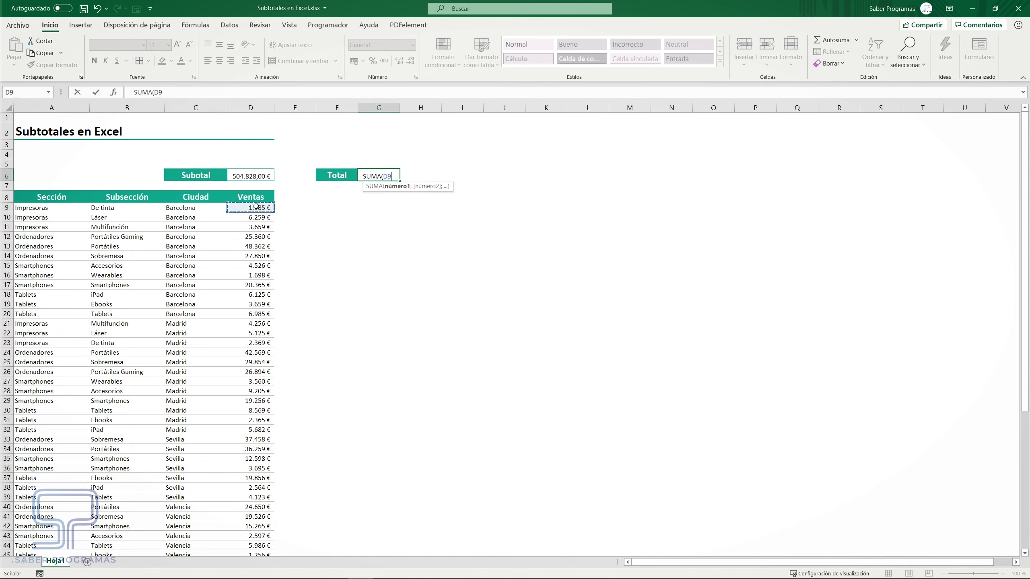
key(ctrl+shift+Down)
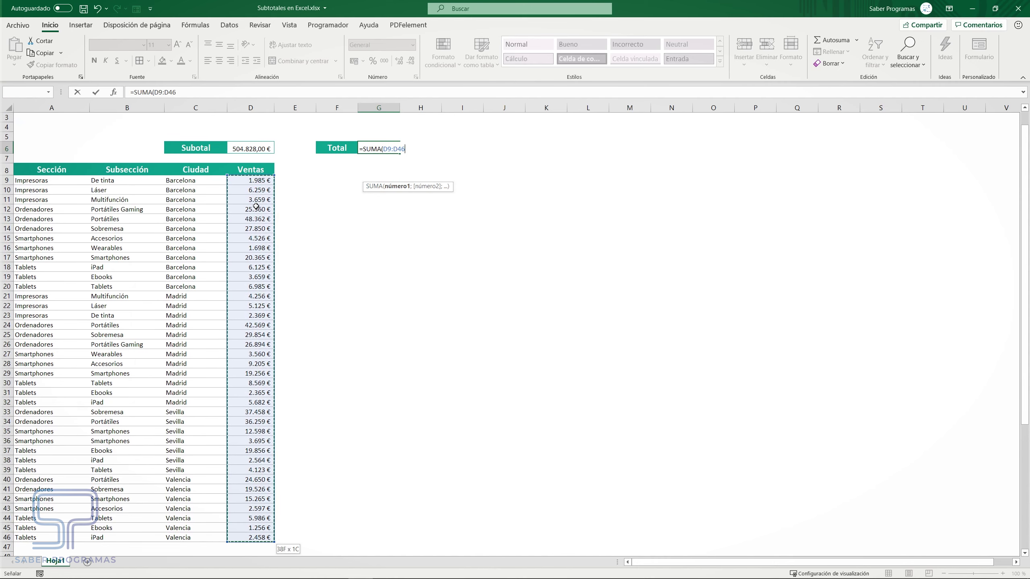
text(=)
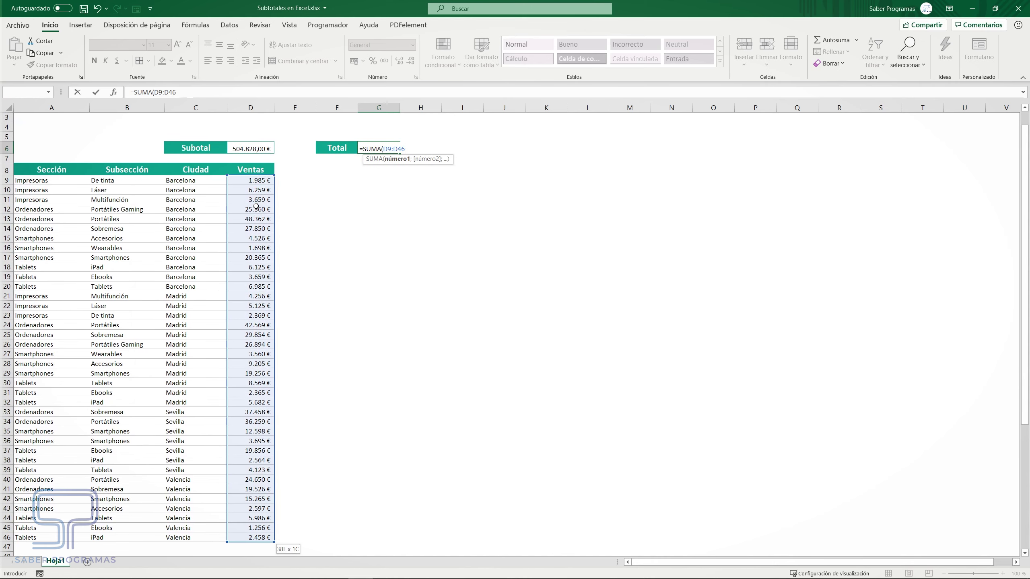
key(Return)
scroll(355, 195, up, 1)
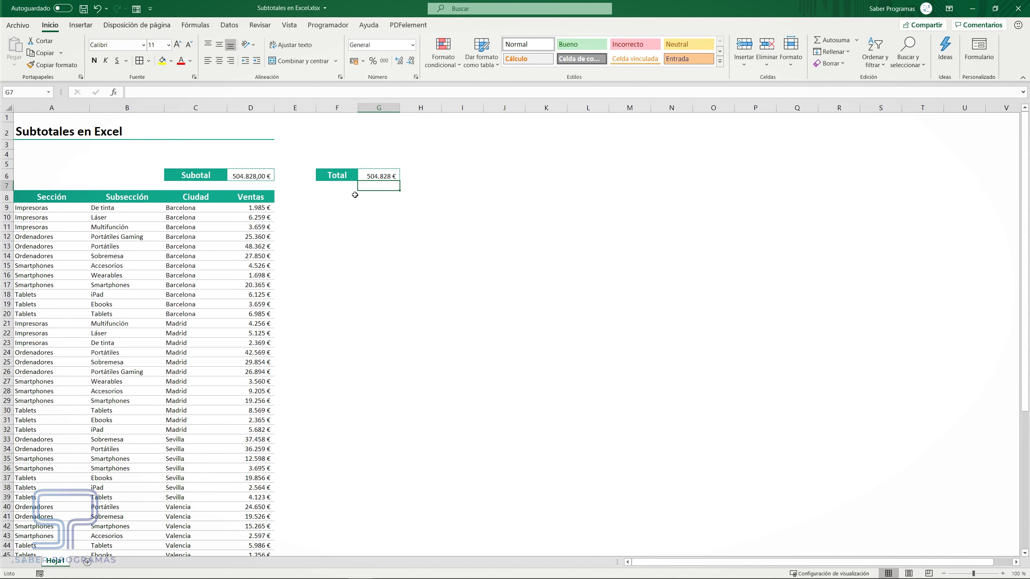
click(432, 324)
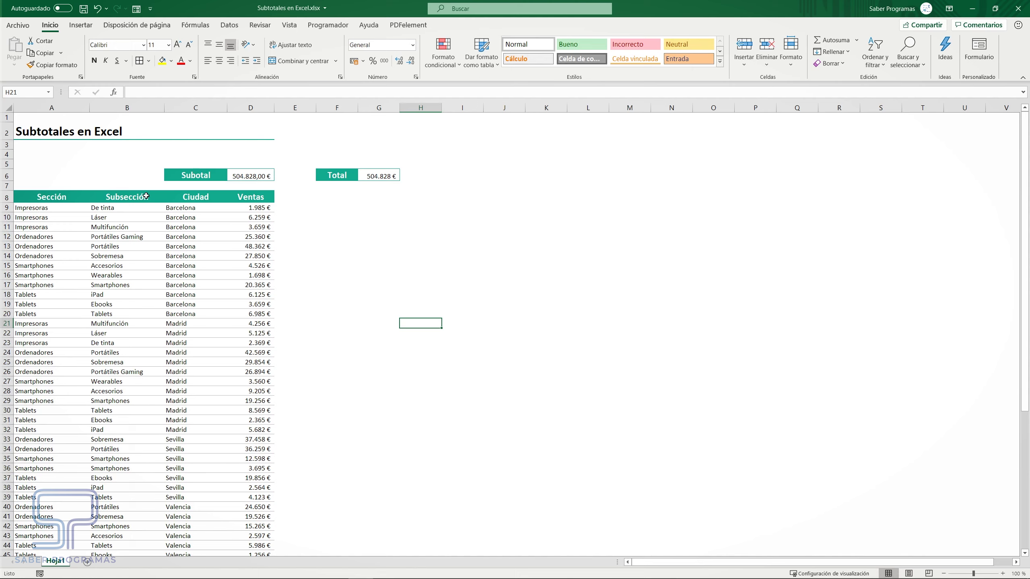
Step: Turn on filtering for the headers of the sales table
click(134, 236)
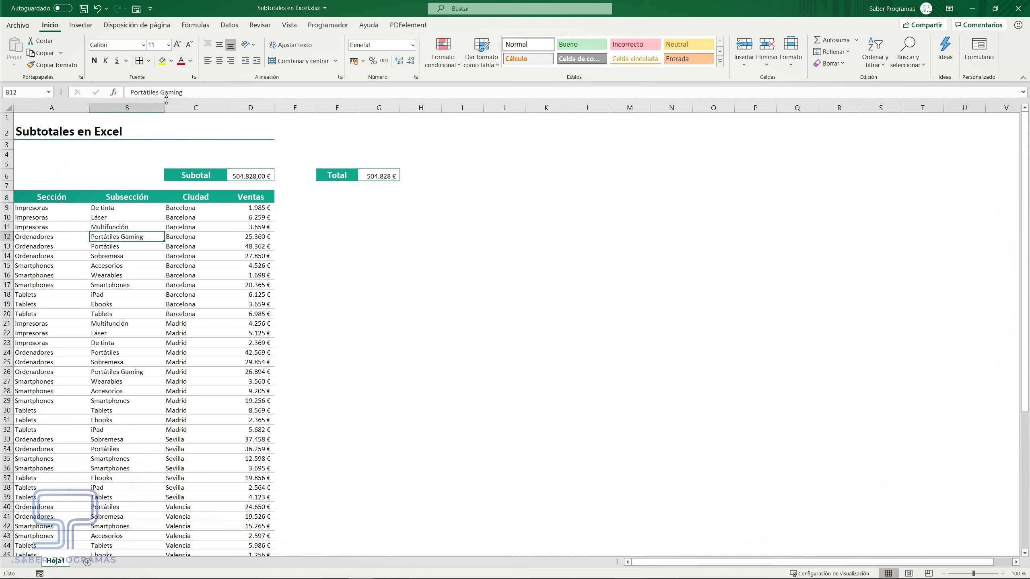
click(884, 65)
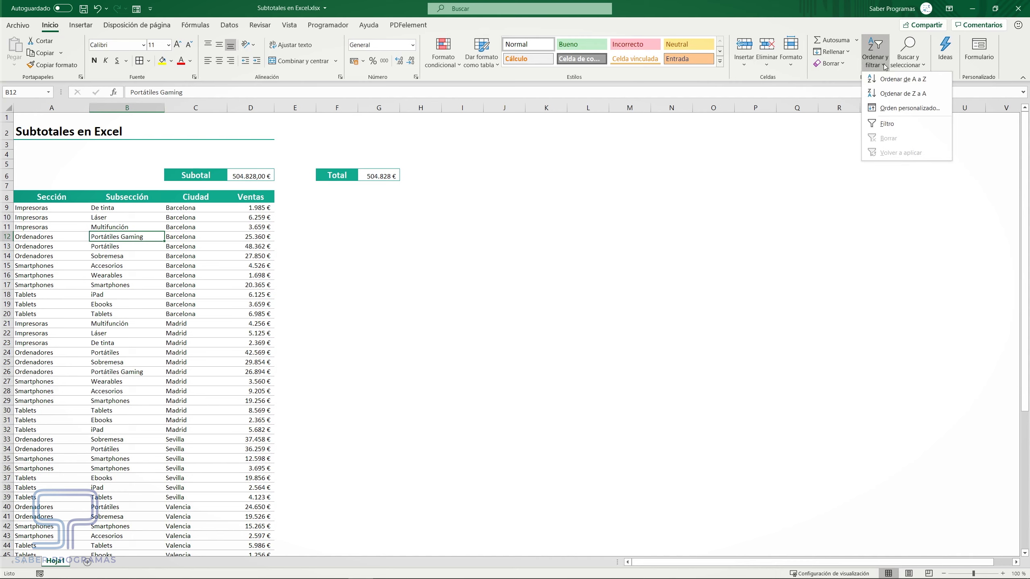
click(877, 129)
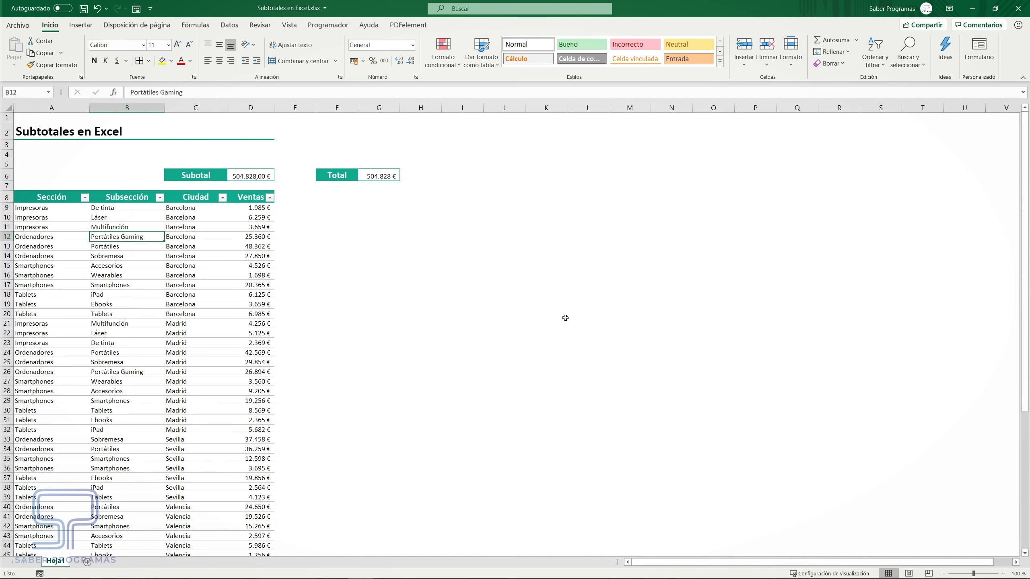
Step: Filter the Ciudad column to show only Barcelona
click(222, 198)
click(119, 316)
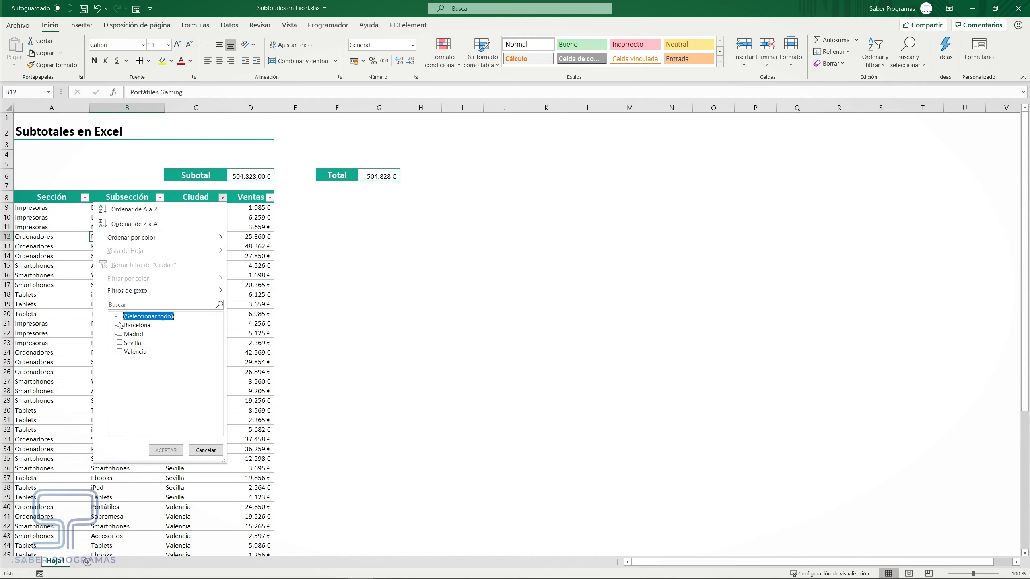
click(120, 325)
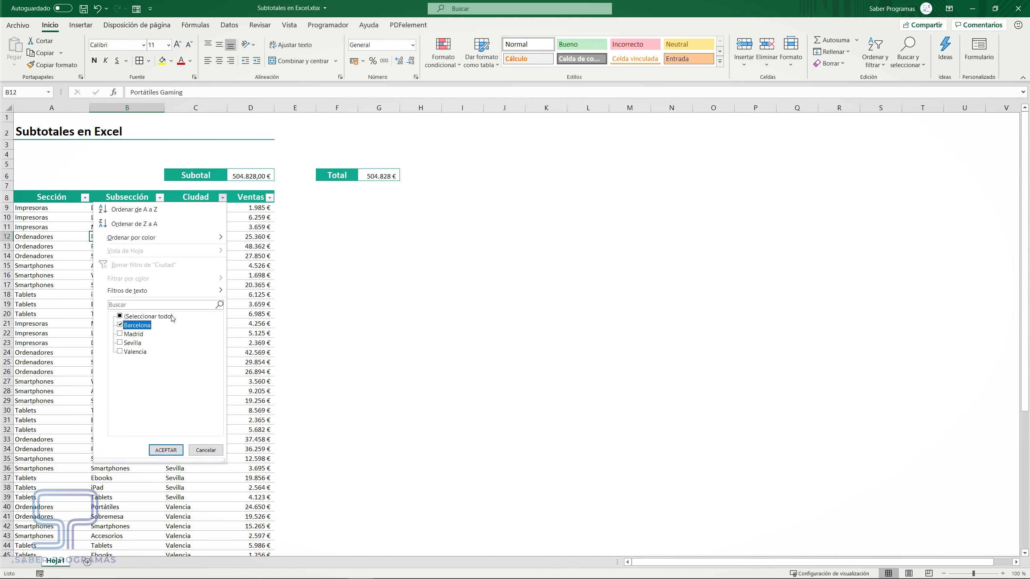
click(166, 450)
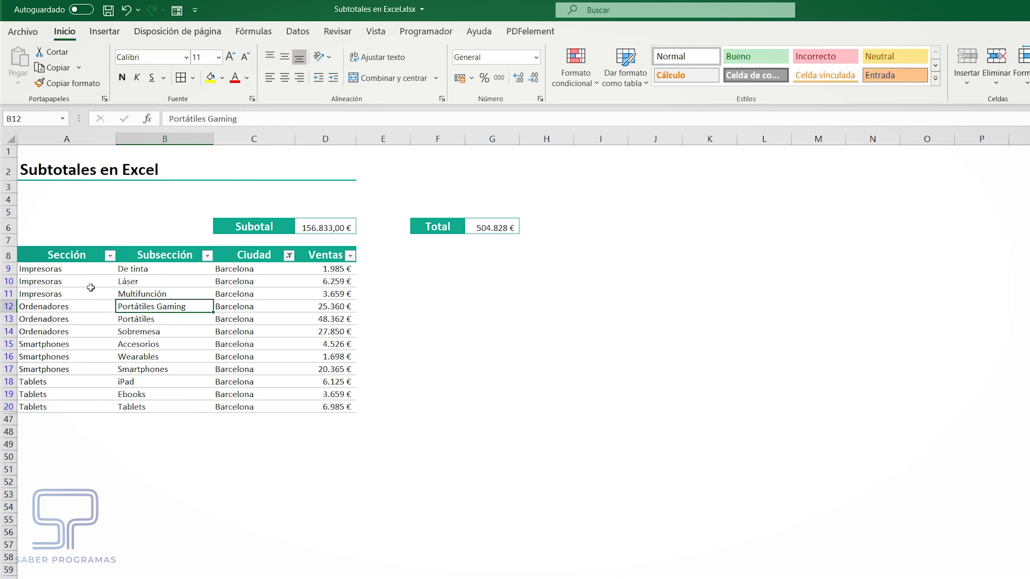
Step: Filter the Sección column to show only Ordenadores
click(110, 255)
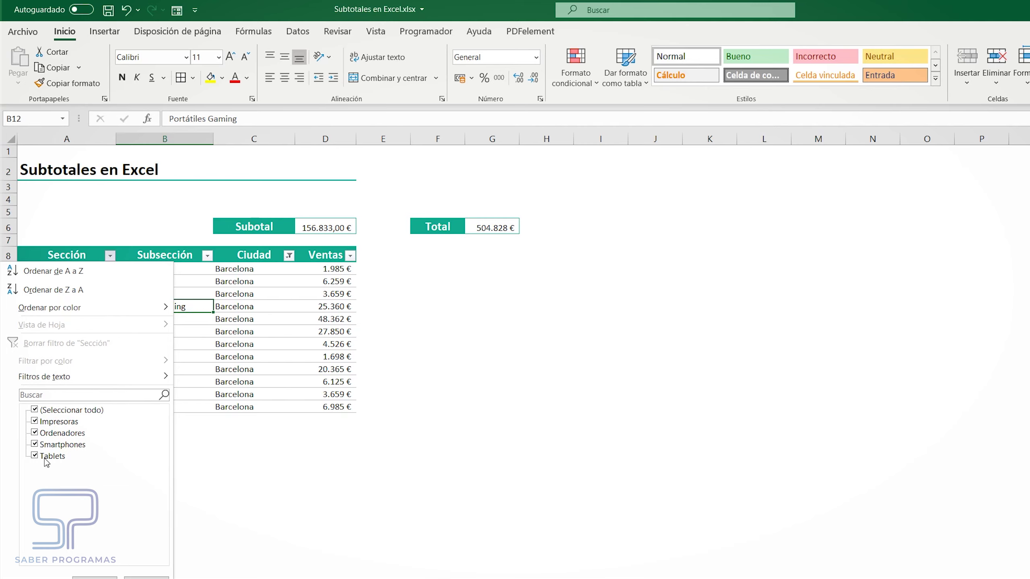
click(37, 411)
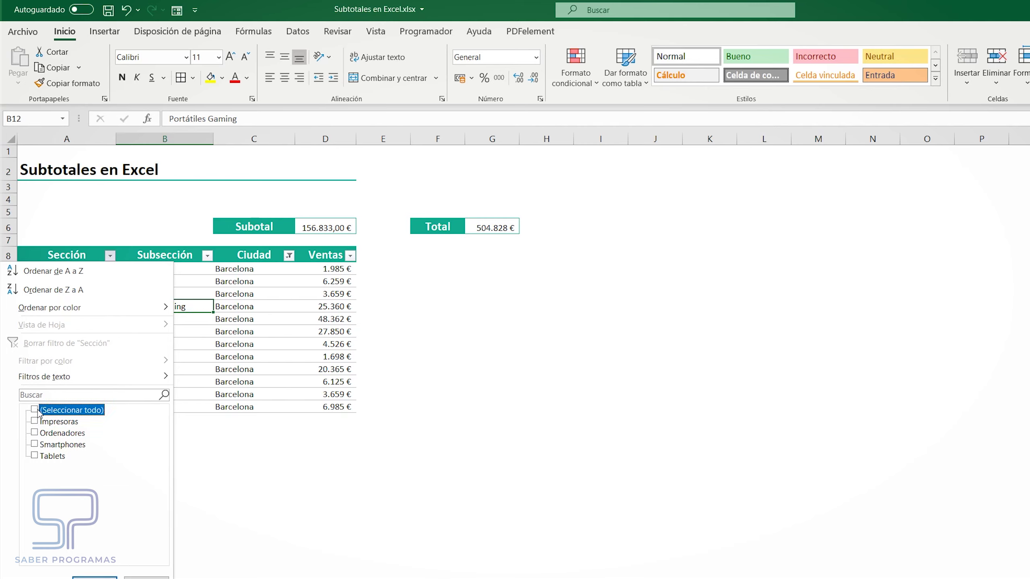
click(35, 433)
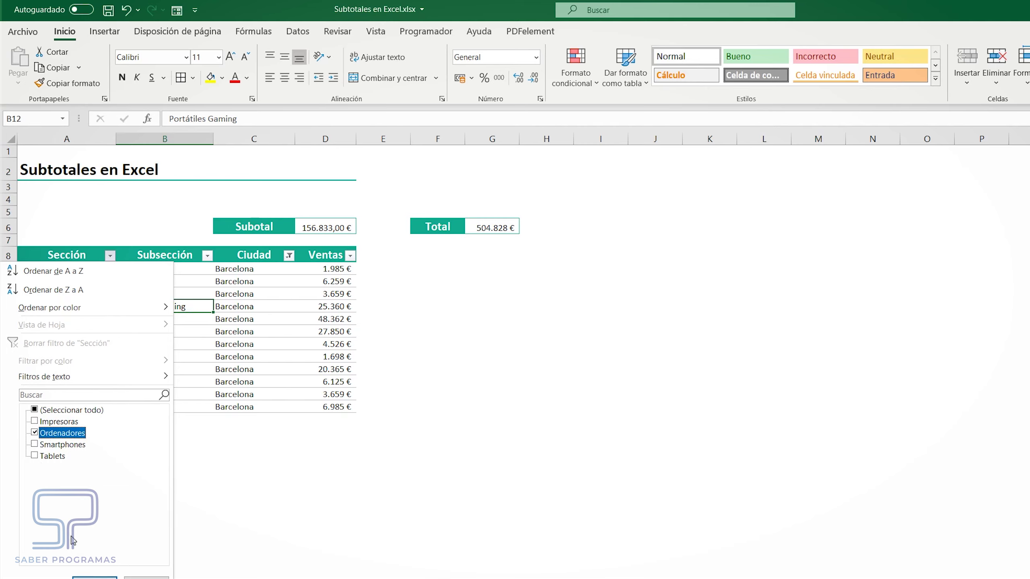
click(94, 577)
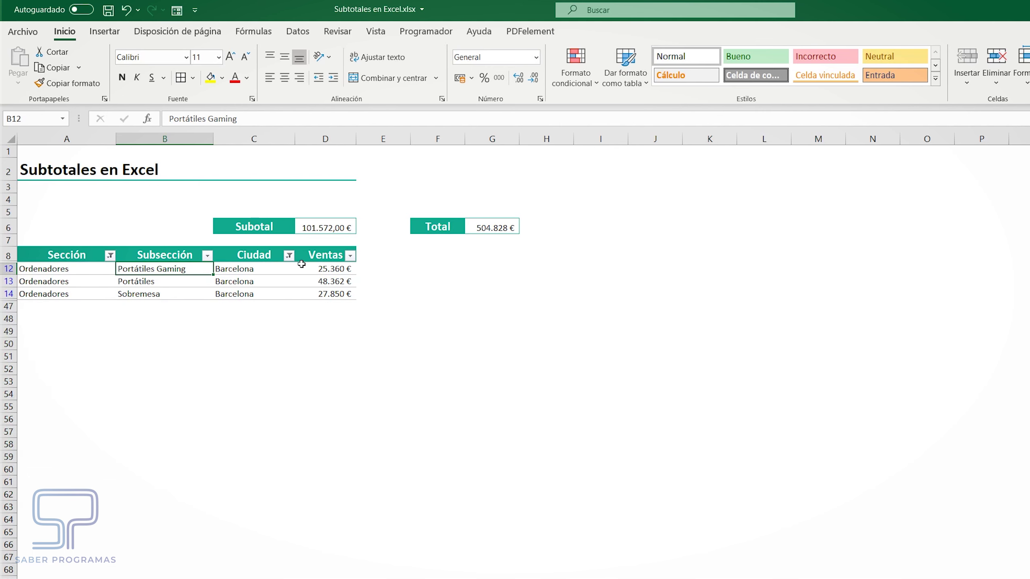
Step: Include Madrid alongside Barcelona in the Ciudad filter, and undo the filtering
click(289, 254)
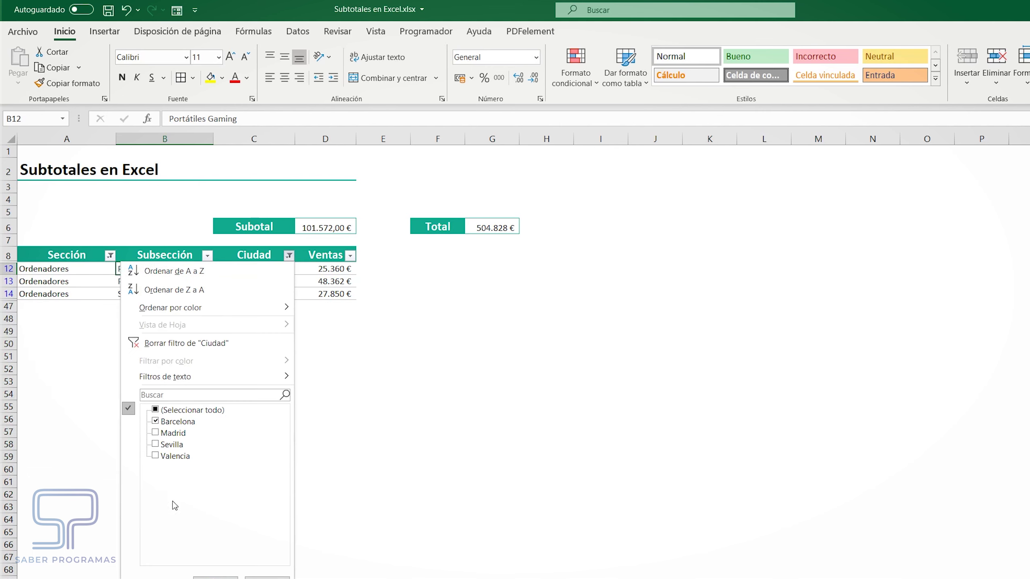
click(154, 434)
click(216, 578)
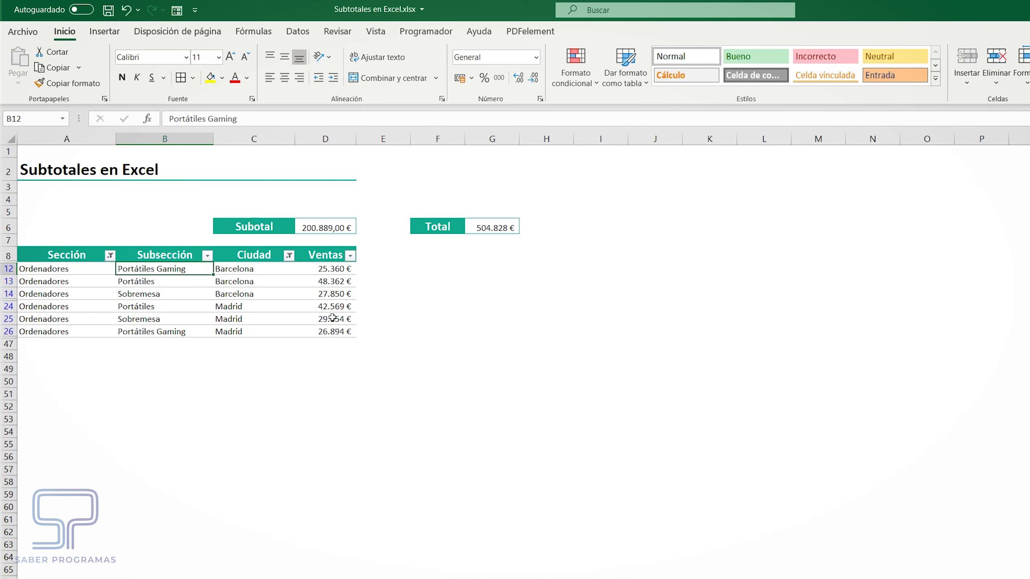
key(ctrl+z)
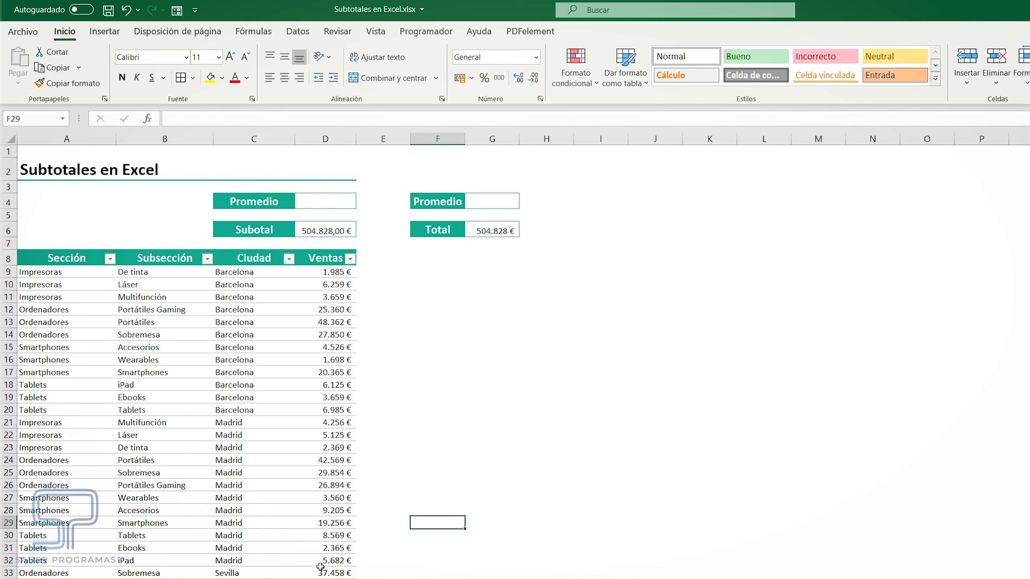
Step: Calculate the filter-aware average in D4 with SUBTOTALES, using function 1 (PROMEDIO) over D9:D46
click(325, 203)
text(=sub)
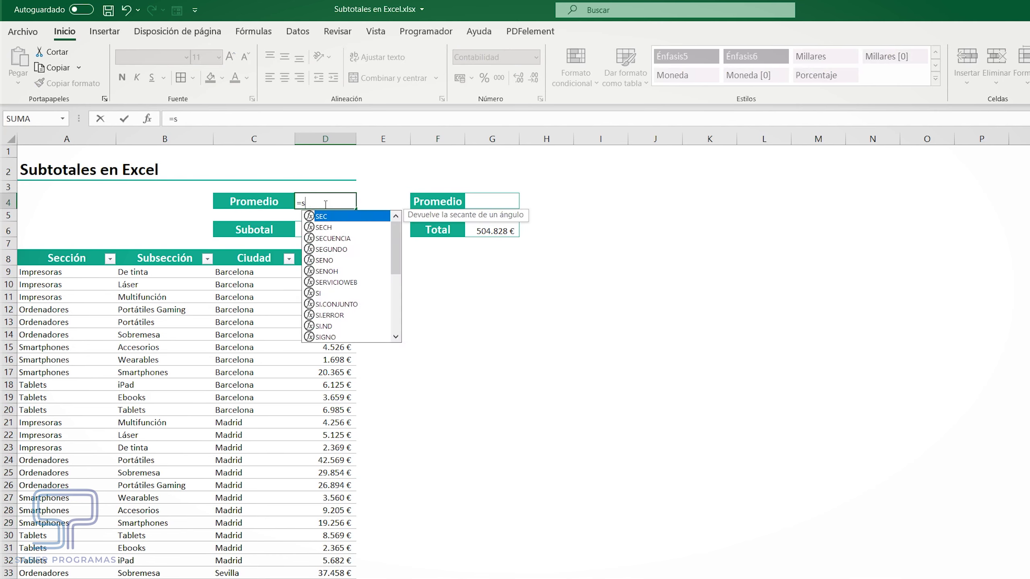
double_click(334, 217)
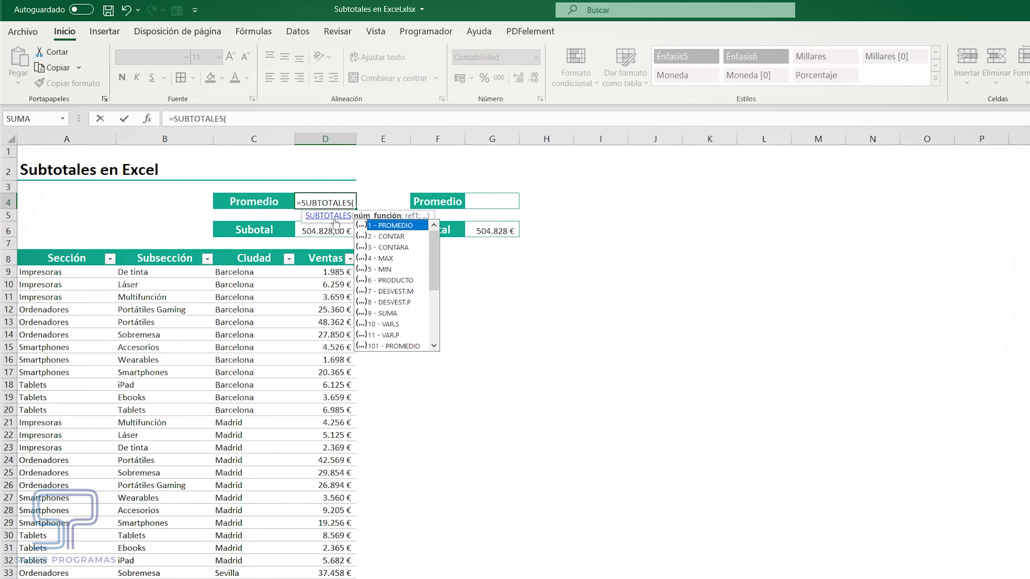
double_click(402, 226)
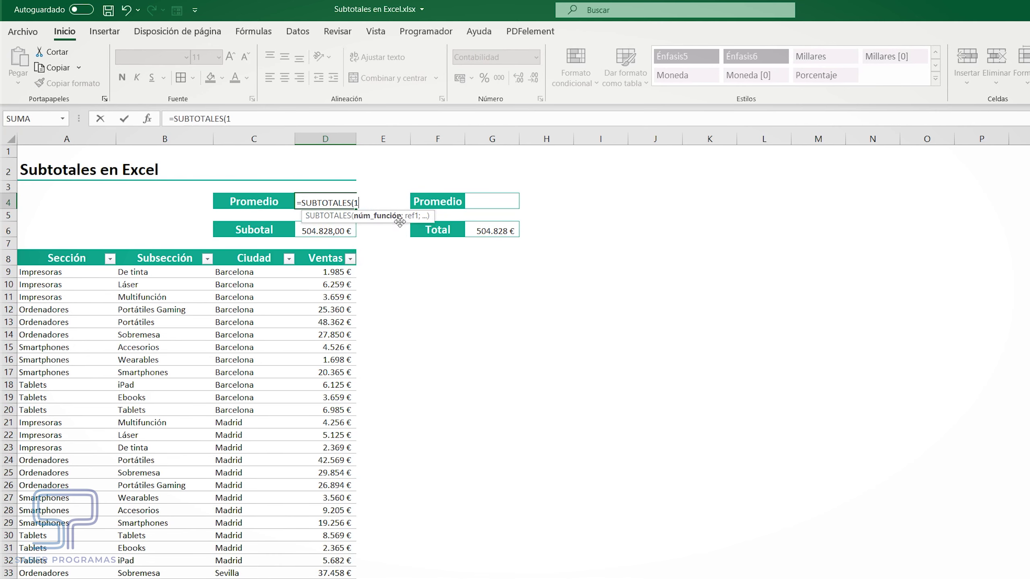
text(;)
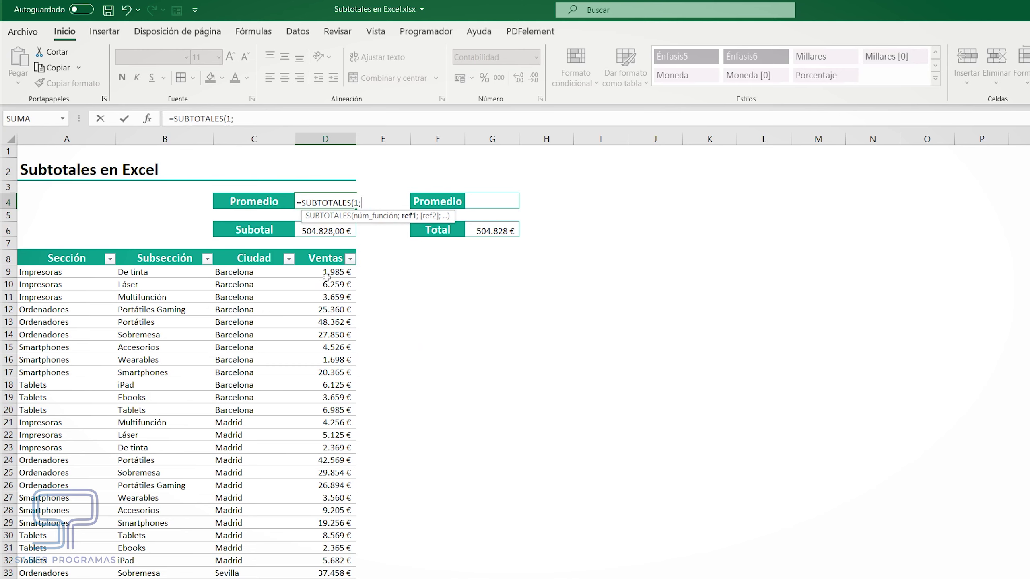
click(344, 273)
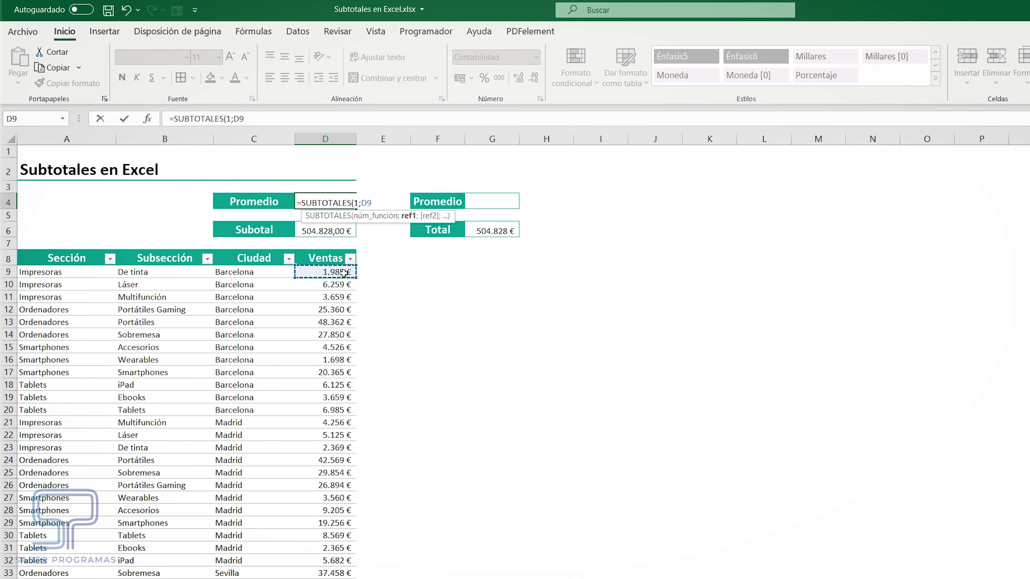
key(ctrl+shift+Down)
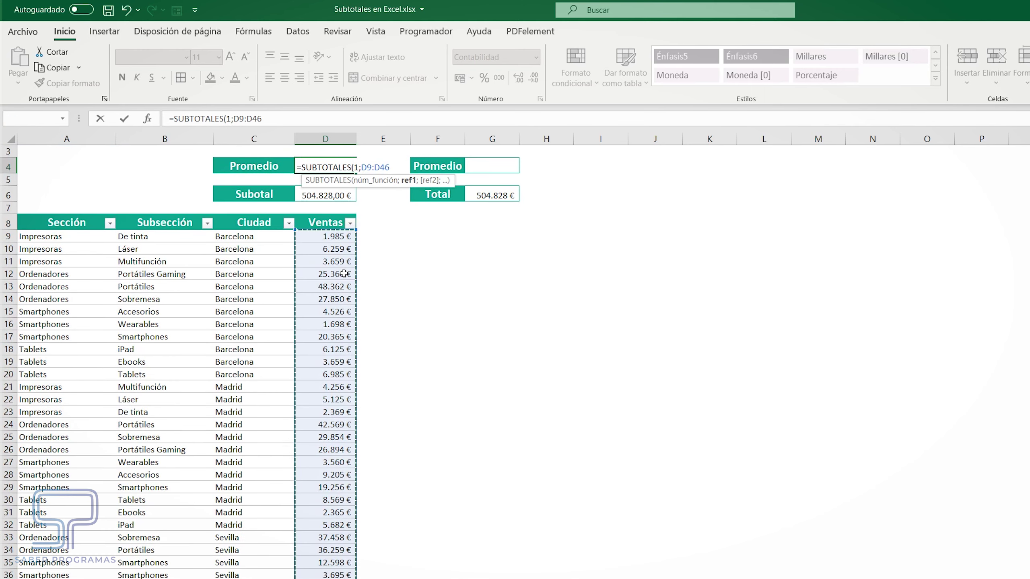
key(Return)
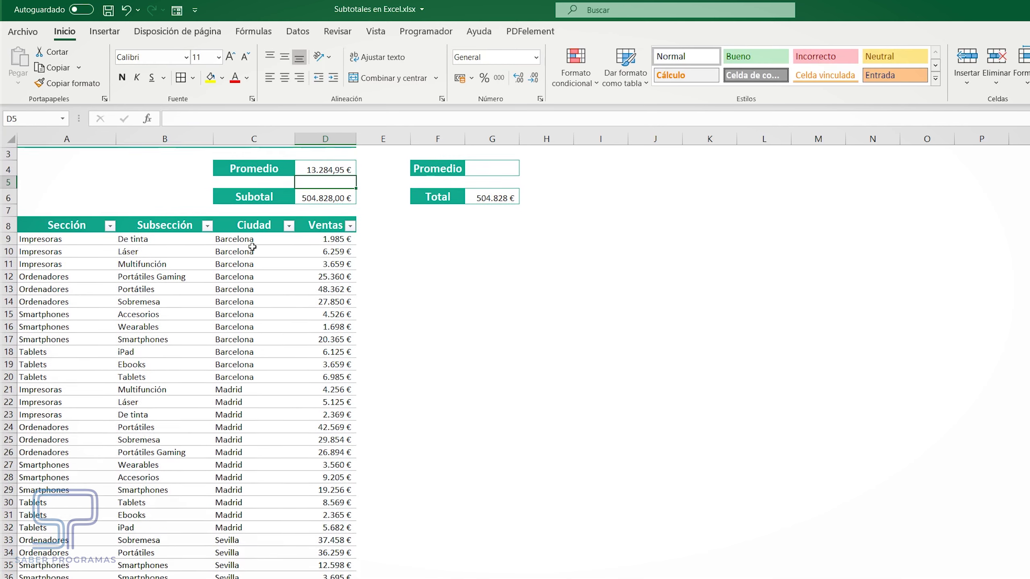
scroll(395, 182, up, 1)
click(338, 203)
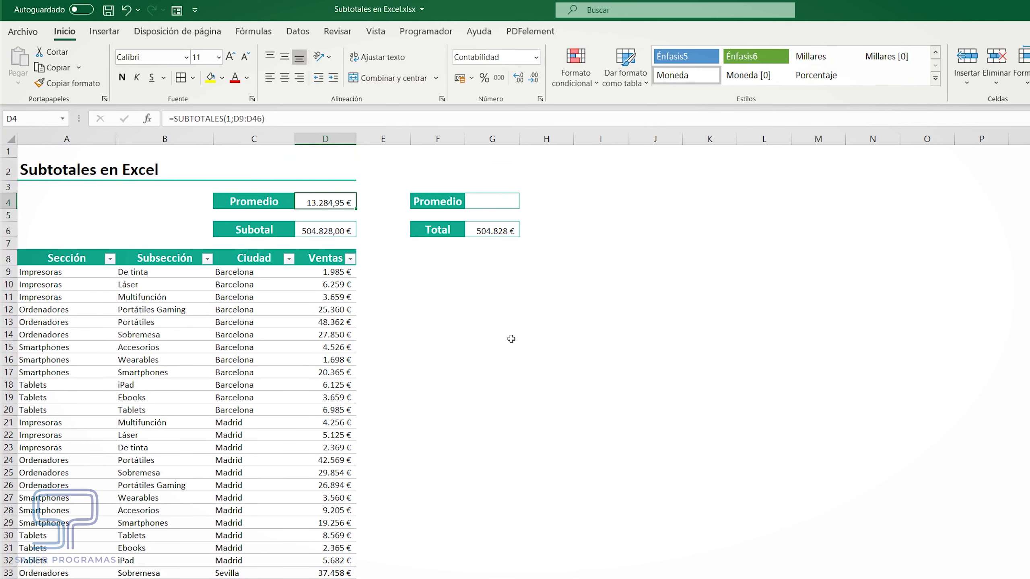
Step: Calculate the regular average of the sales in G4 with PROMEDIO over D9:D46
click(508, 203)
text(=prom)
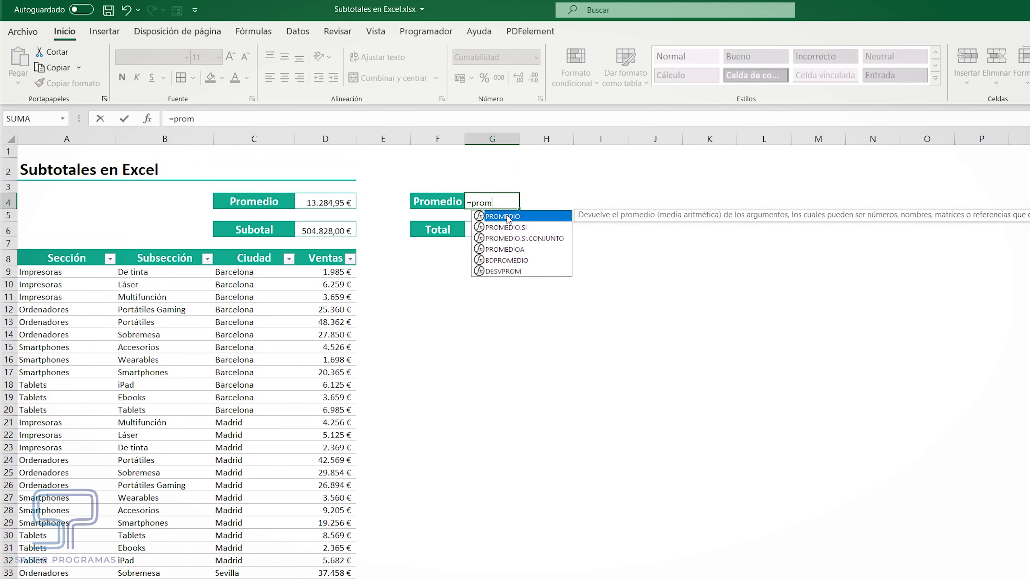
double_click(507, 217)
click(332, 272)
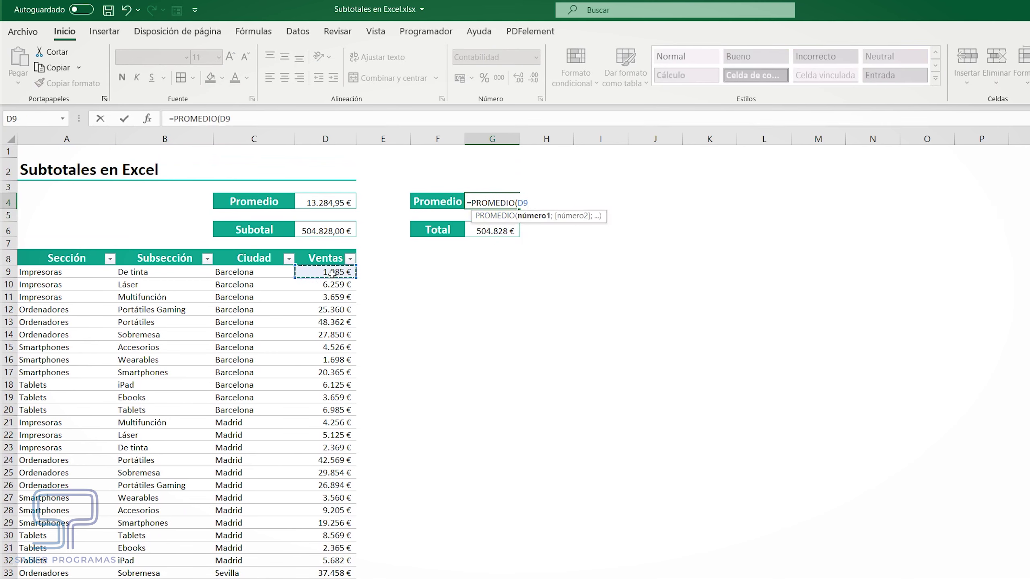
key(ctrl+shift+Down)
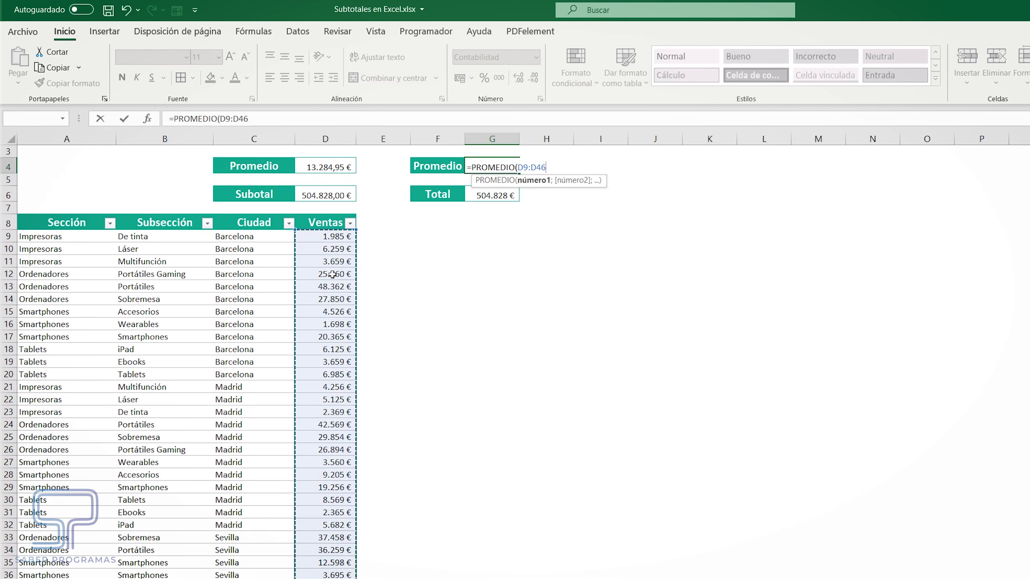
key(Return)
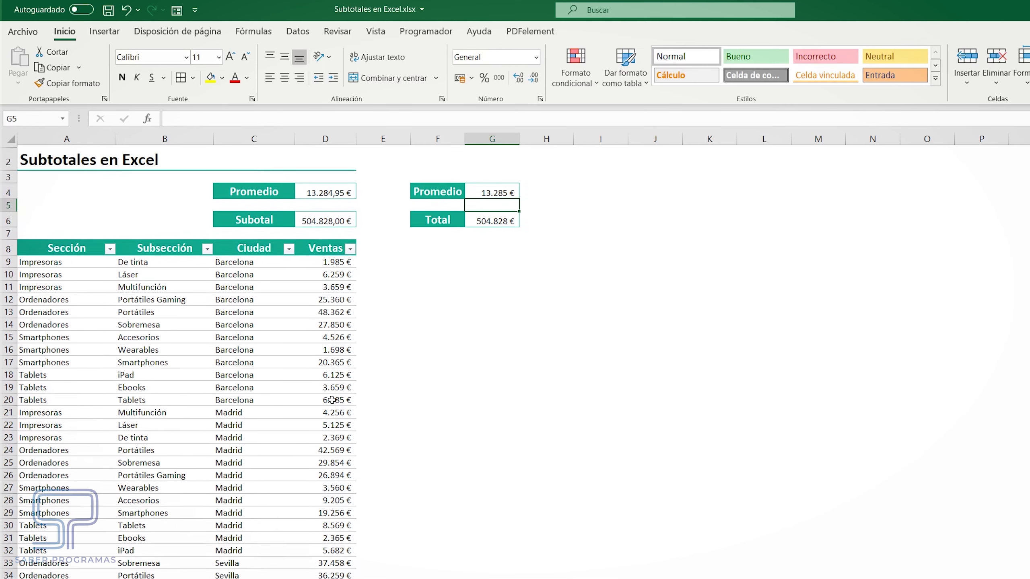
Step: Show the regular average in G4 and the regular total in G6 with two decimal places
key(Up)
click(520, 78)
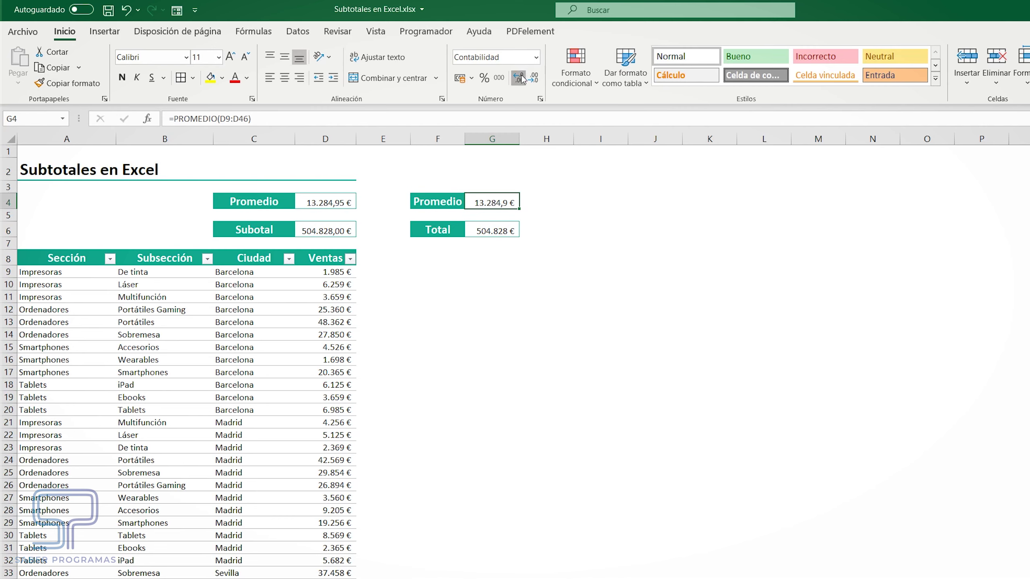
click(520, 78)
click(491, 234)
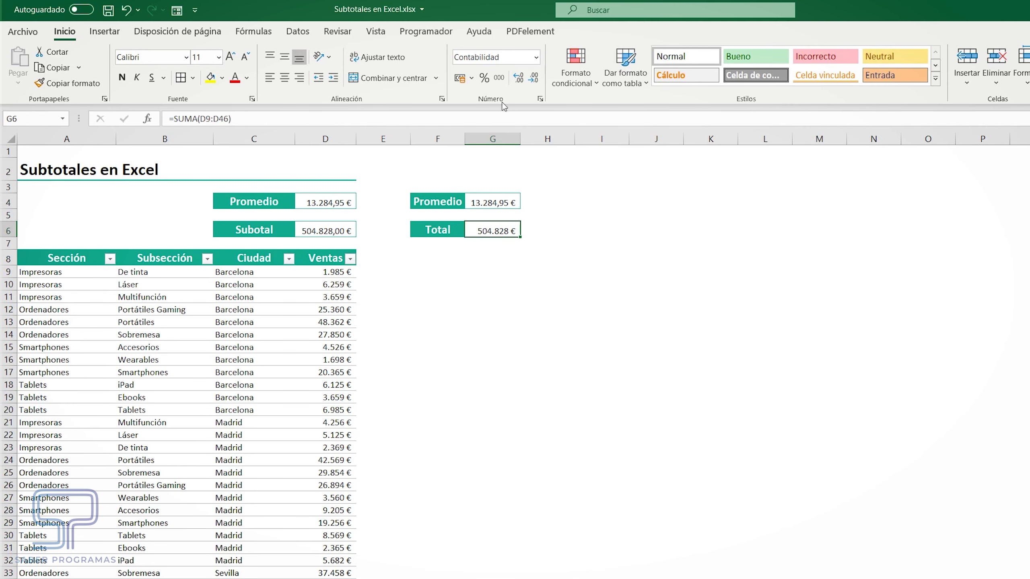
click(518, 78)
click(518, 78)
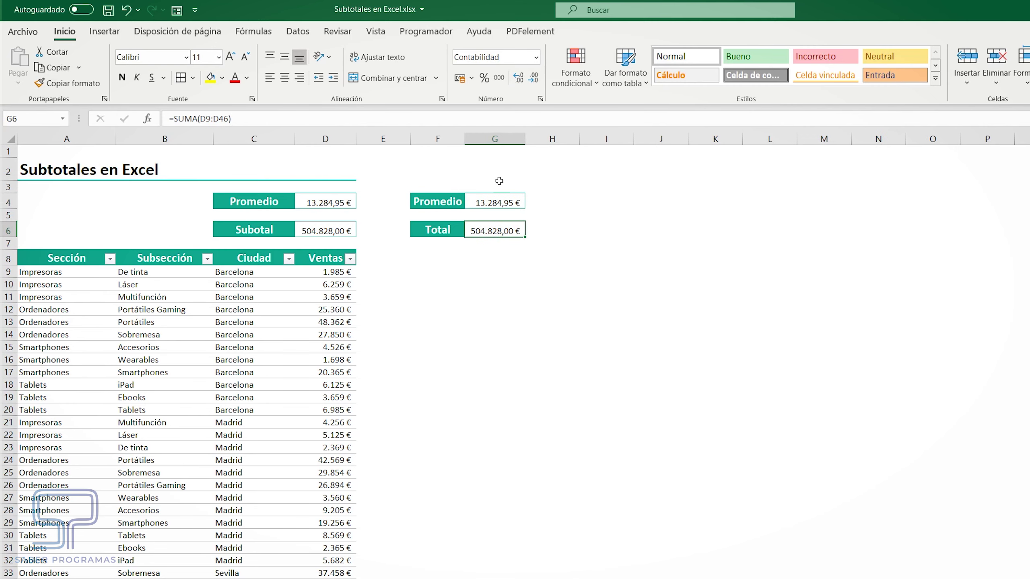
Step: Filter the Ciudad column to show only Barcelona and Valencia, and select the regular average in G4 for comparison
click(289, 258)
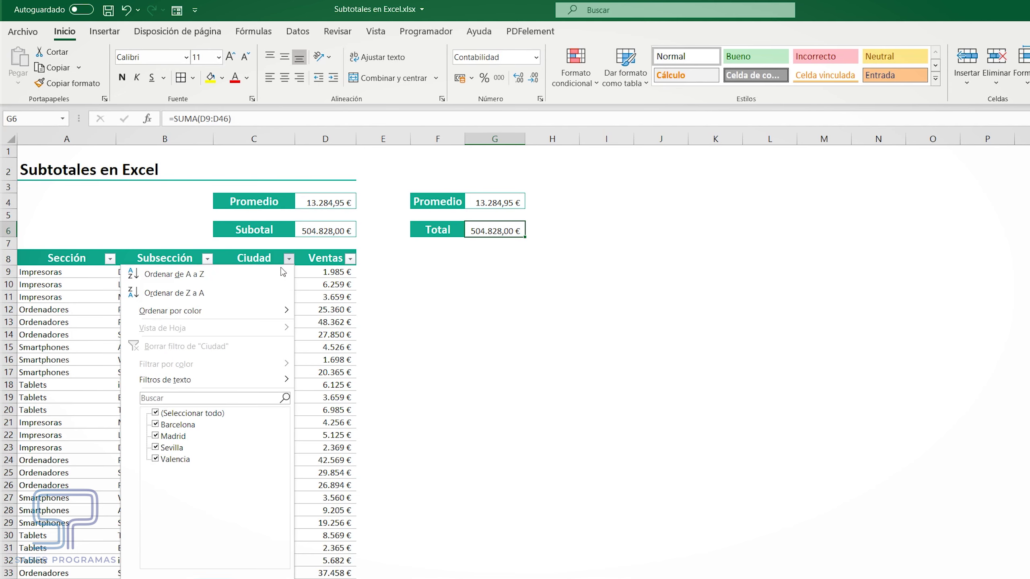
click(156, 448)
click(157, 437)
click(216, 578)
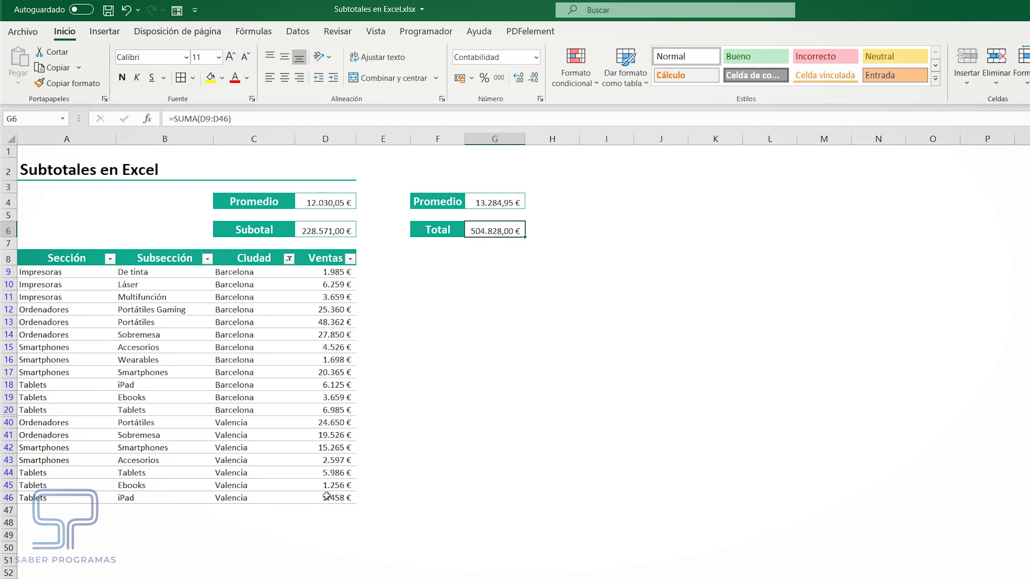
click(494, 207)
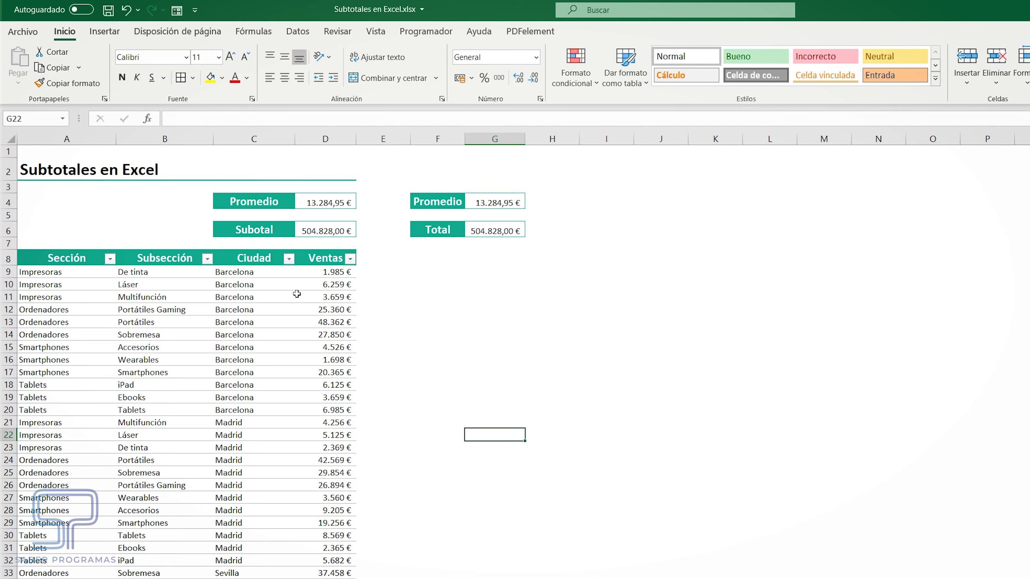
Step: Convert the sales data in A8:D46 into a table with headers, and clear its table style
click(193, 566)
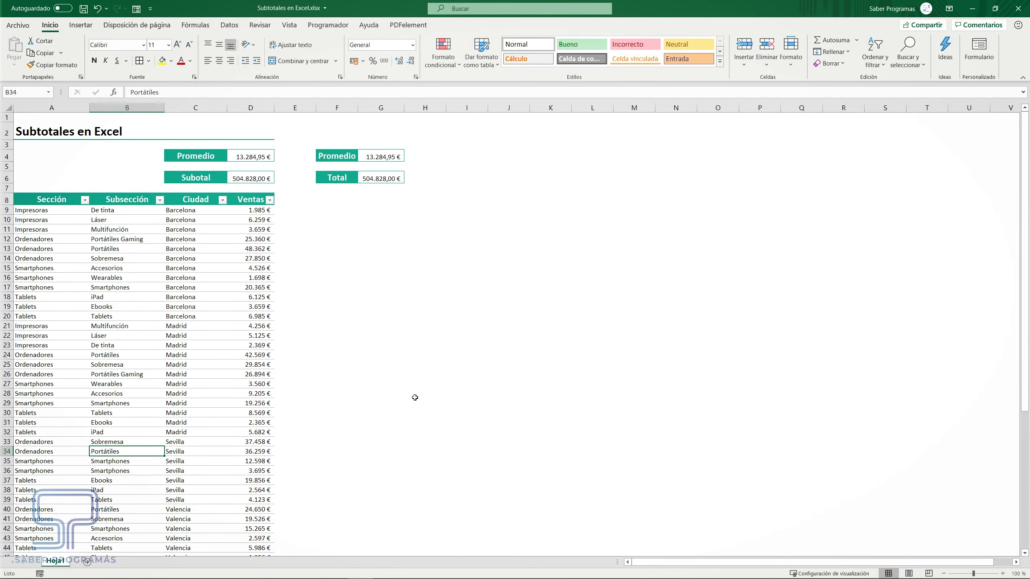
key(ctrl+t)
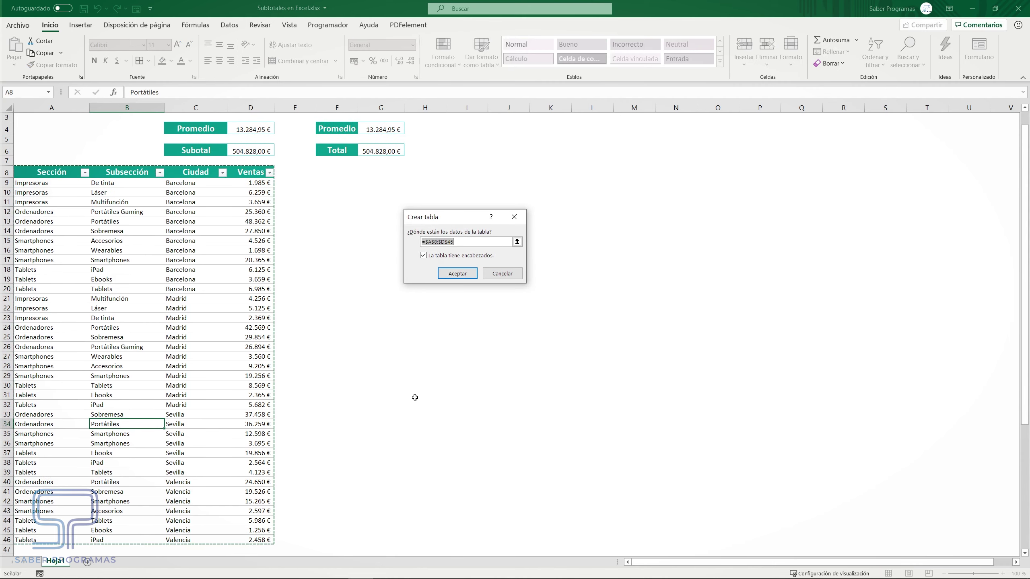
click(470, 275)
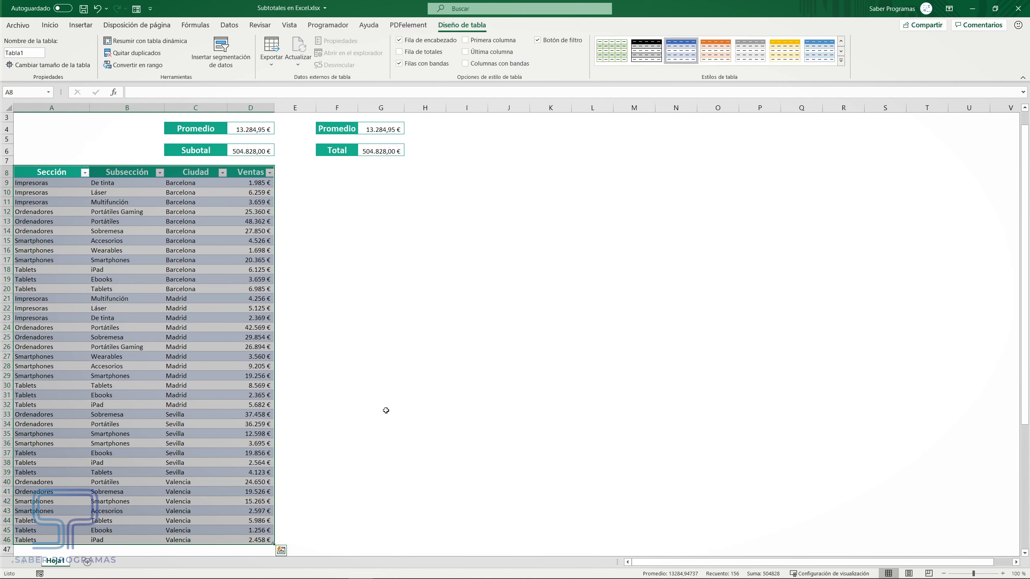
click(842, 63)
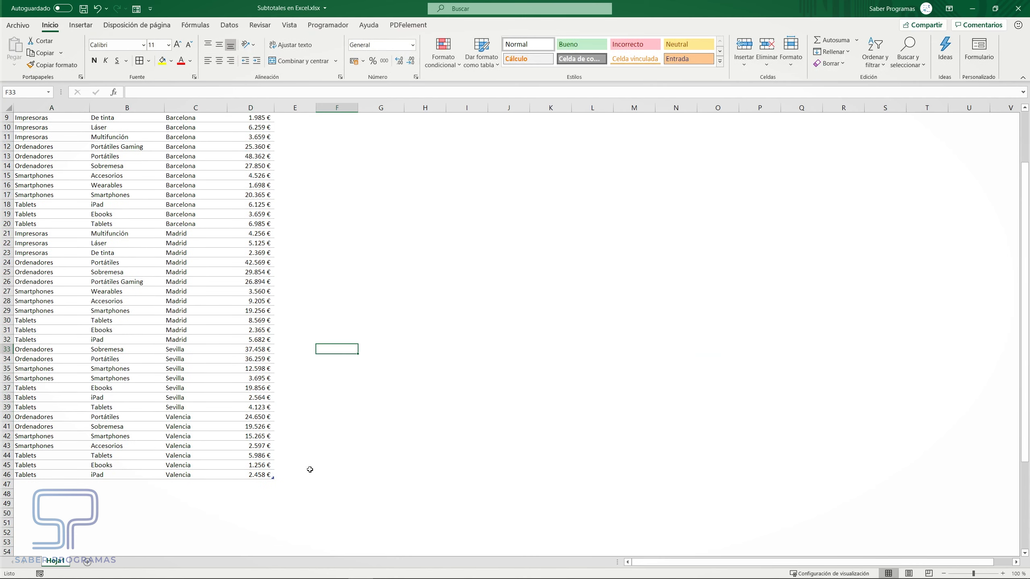
Step: Add a record in row 47 below the table with Ordenadores, Sobremesa, madrid and sales of 2500
click(38, 548)
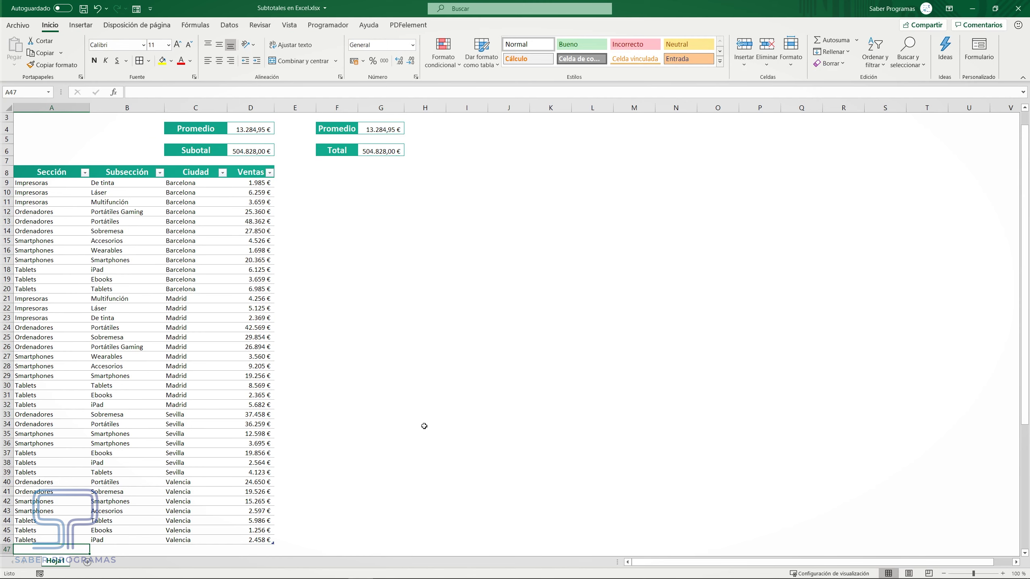
text(Ordenadores)
key(Tab)
text(Sobremesa)
key(Tab)
text(m)
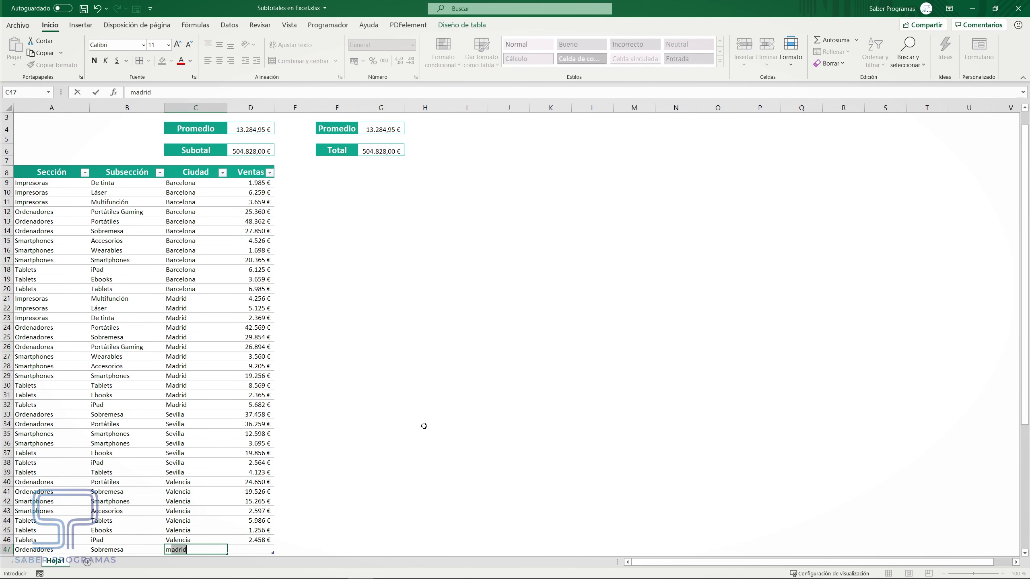
key(Tab)
text(2500)
key(Return)
scroll(365, 428, up, 1)
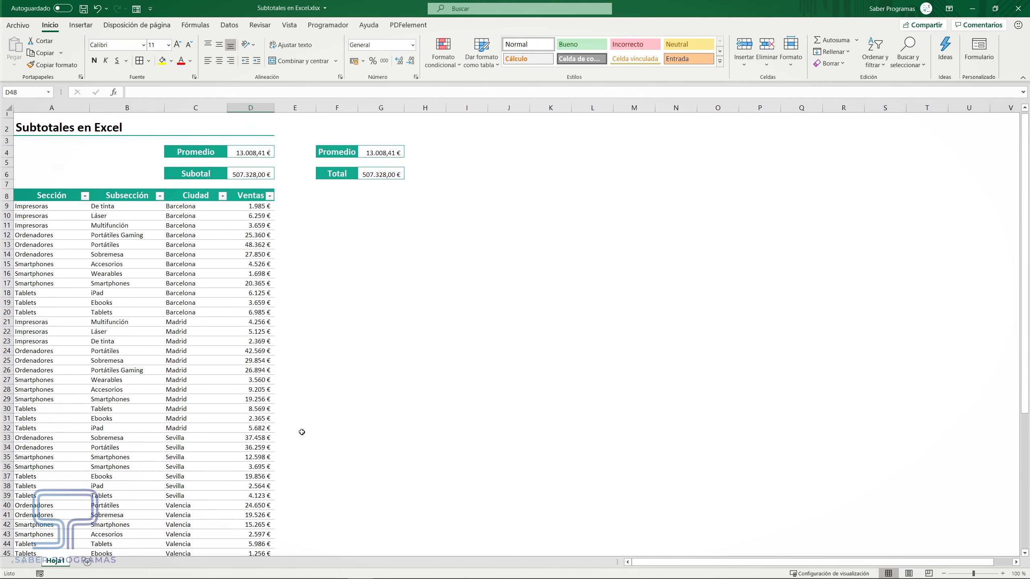